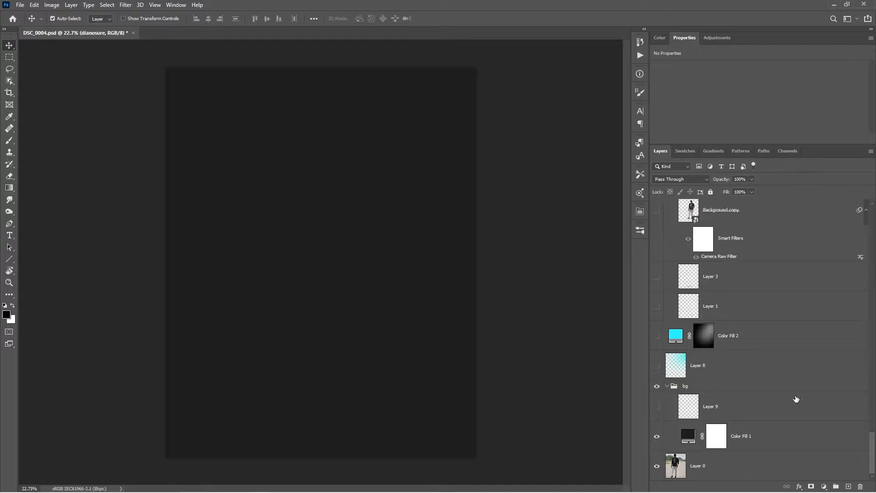
# - Make the cutout layers of the man, the jaguar and the eagle visible
pyautogui.click(657, 210)
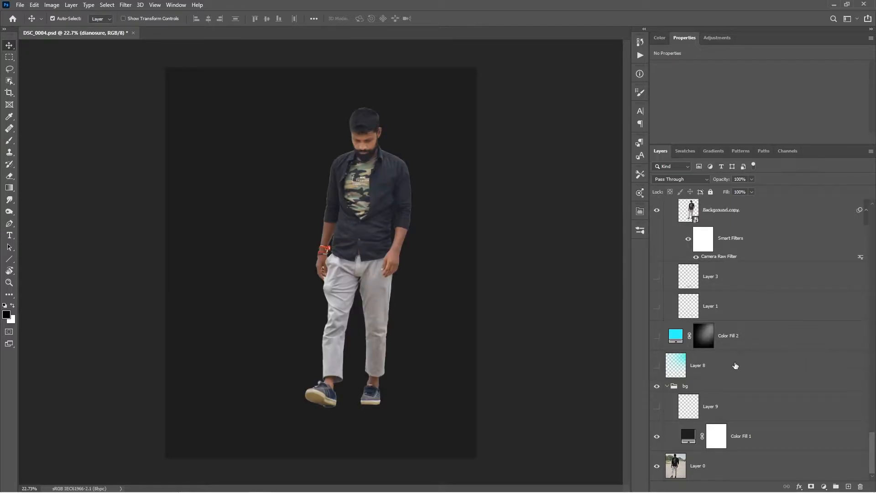
pyautogui.moveTo(872, 451)
pyautogui.mouseDown()
pyautogui.moveTo(872, 435)
pyautogui.moveTo(872, 450)
pyautogui.mouseUp()
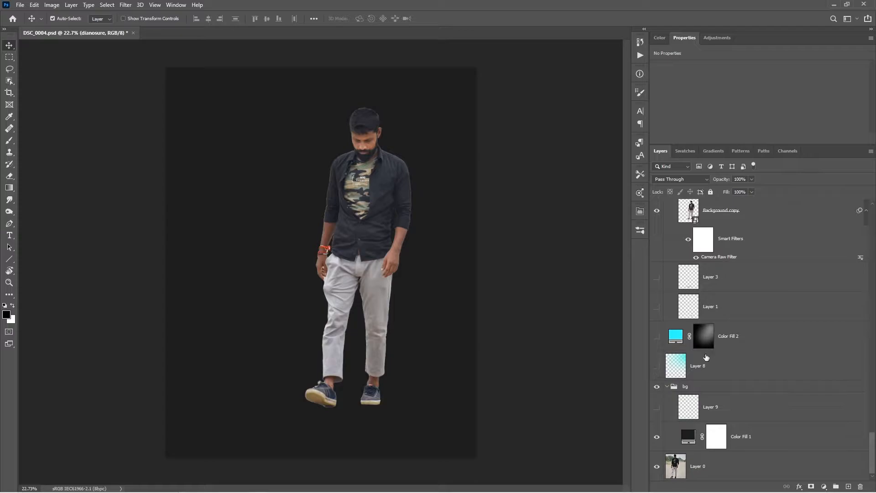
pyautogui.moveTo(874, 445); pyautogui.dragTo(872, 336)
pyautogui.click(658, 322)
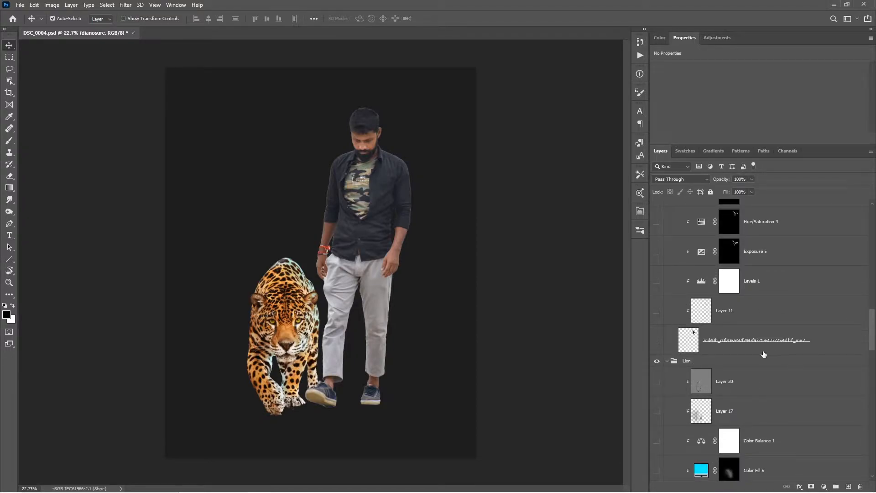
pyautogui.click(657, 340)
# - Show the dinosaur cutout layer and compare it with its layer mask disabled and re-enabled
pyautogui.moveTo(873, 333); pyautogui.dragTo(873, 286)
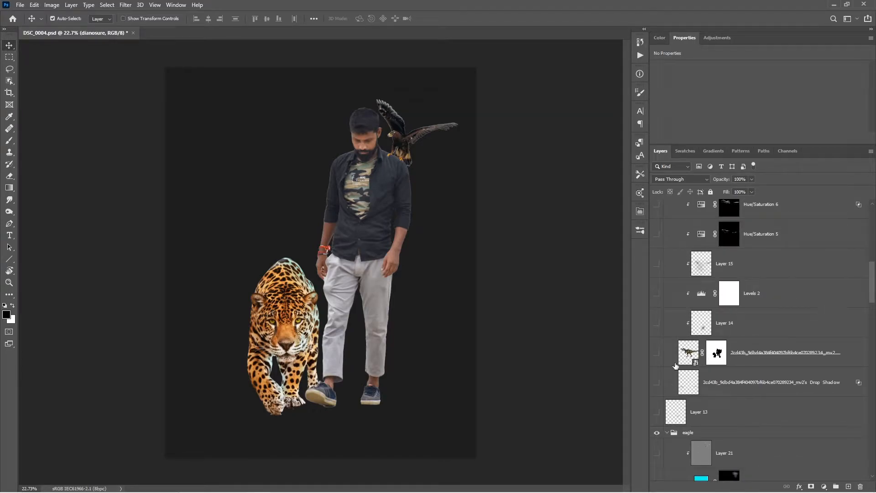
pyautogui.click(657, 353)
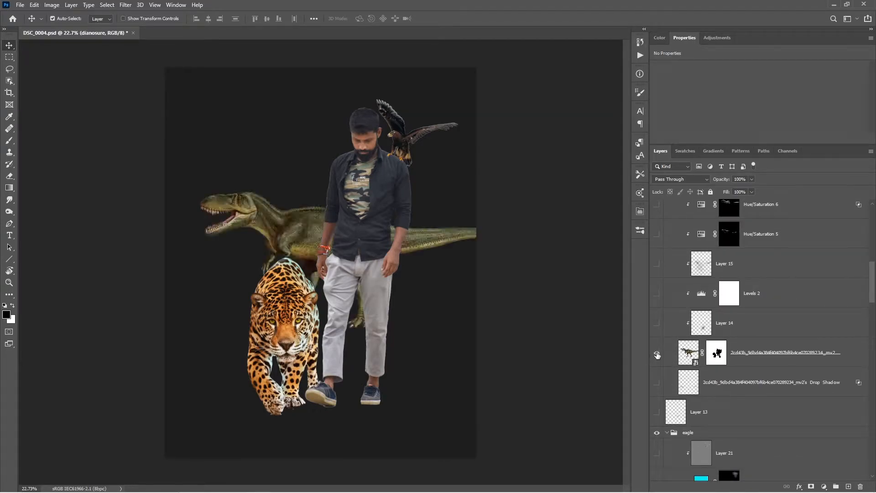
pyautogui.keyDown('shift'); pyautogui.click(722, 357); pyautogui.keyUp('shift')
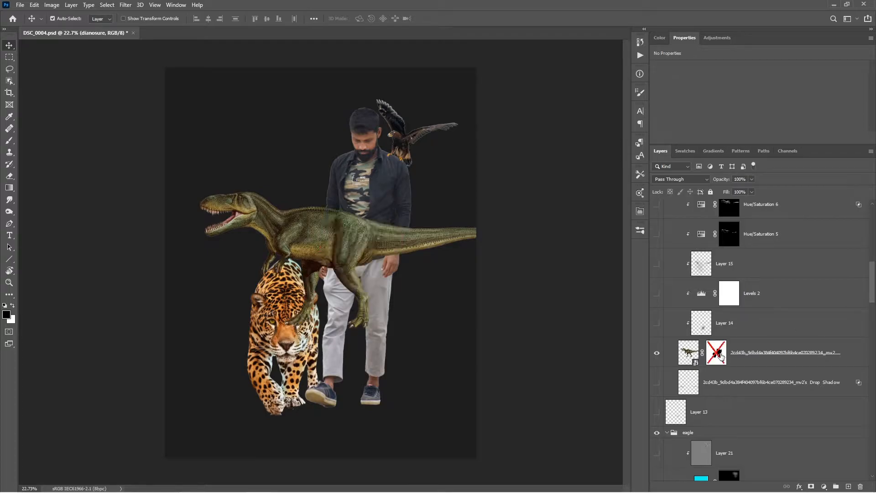
pyautogui.keyDown('shift'); pyautogui.click(721, 357); pyautogui.keyUp('shift')
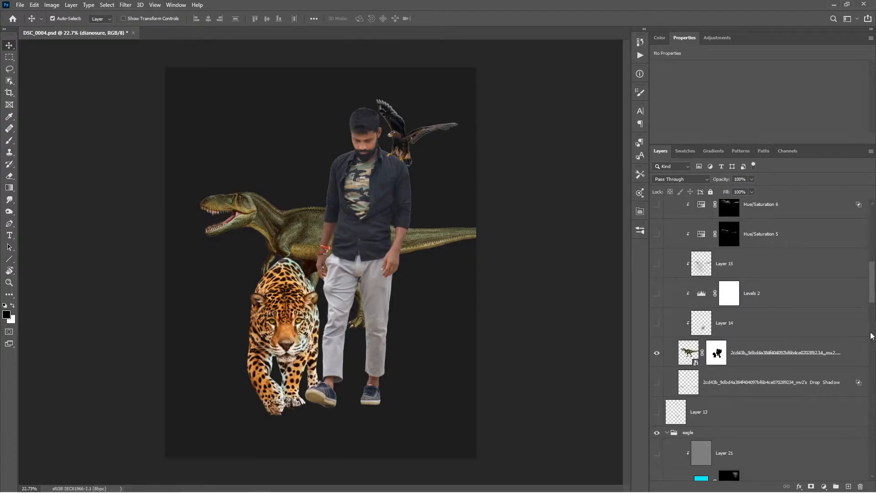
# - Show the background lighting layers: Layer 9 in the bg group, Layer 8 and Color Fill 2
pyautogui.moveTo(873, 284); pyautogui.dragTo(875, 451)
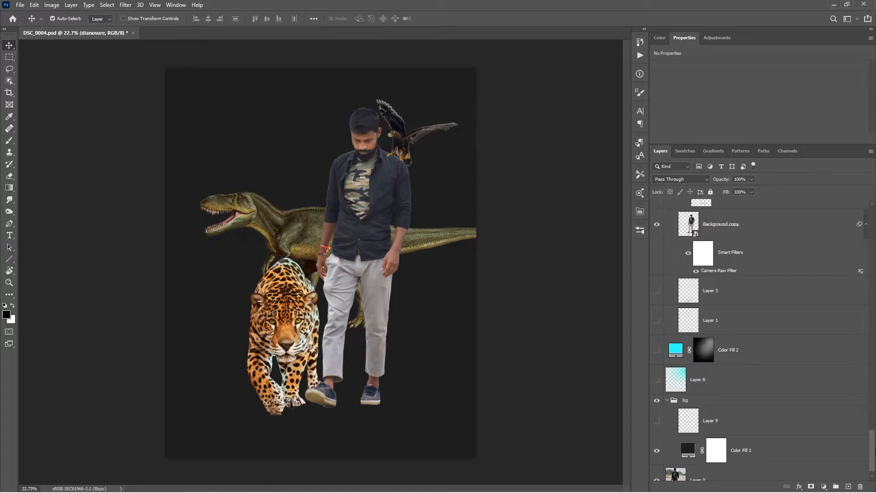
pyautogui.click(658, 420)
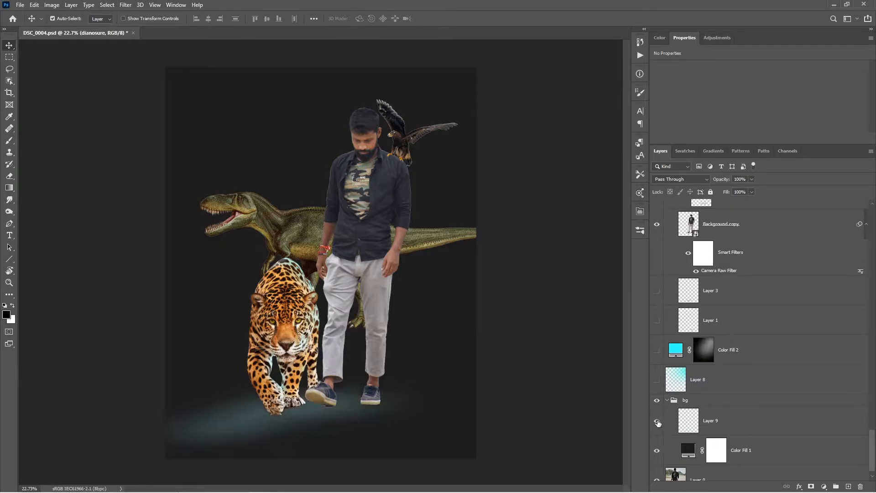
pyautogui.click(657, 379)
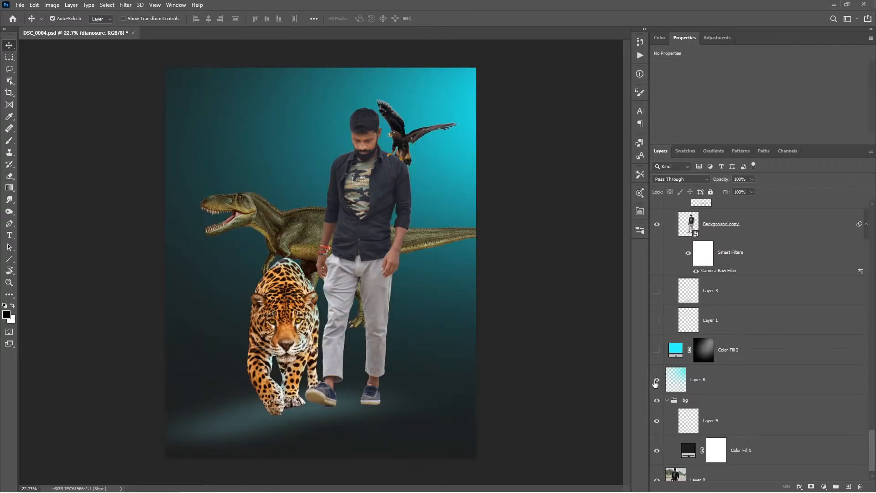
pyautogui.click(657, 350)
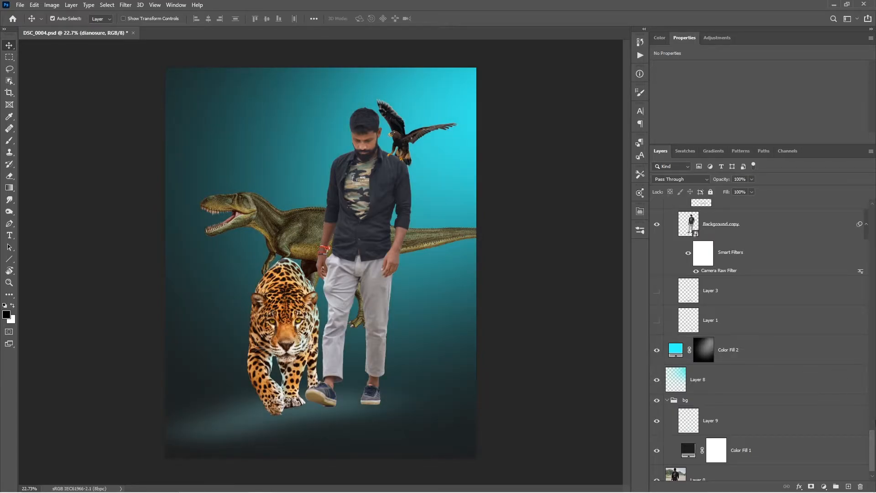
# - Show the shoe shadow layers Layer 1 and Layer 3 beneath the man
pyautogui.scroll(4, 665, 439)
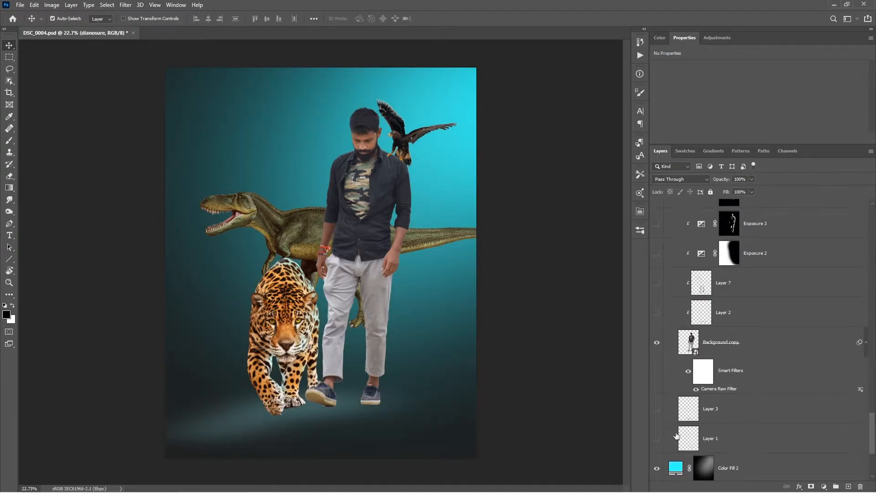
pyautogui.click(656, 440)
pyautogui.click(657, 441)
pyautogui.scroll(4, 340, 416)
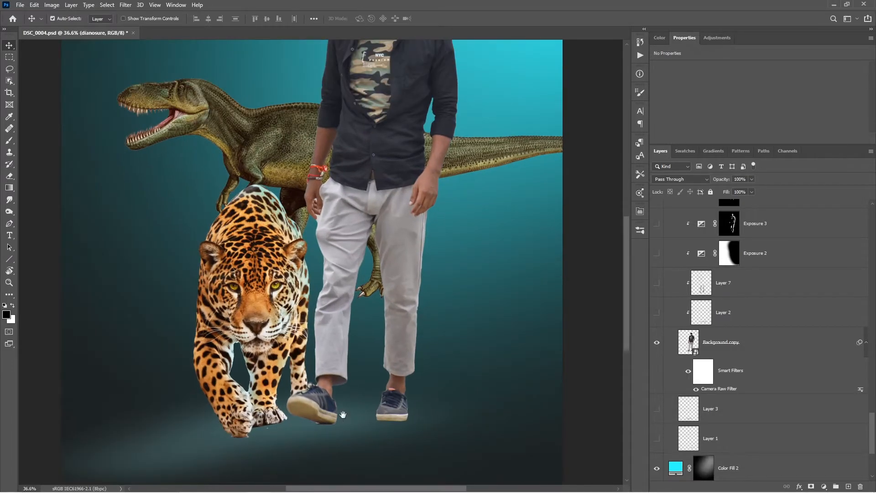
pyautogui.scroll(2, 505, 339)
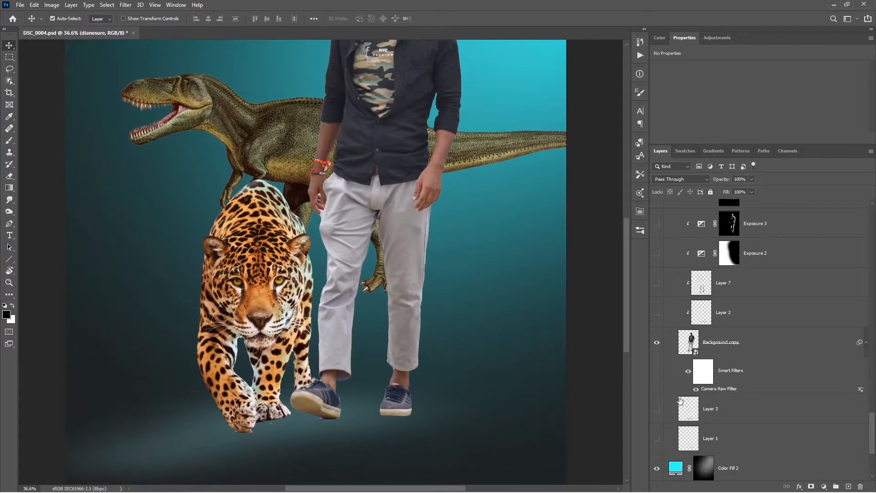
pyautogui.click(656, 440)
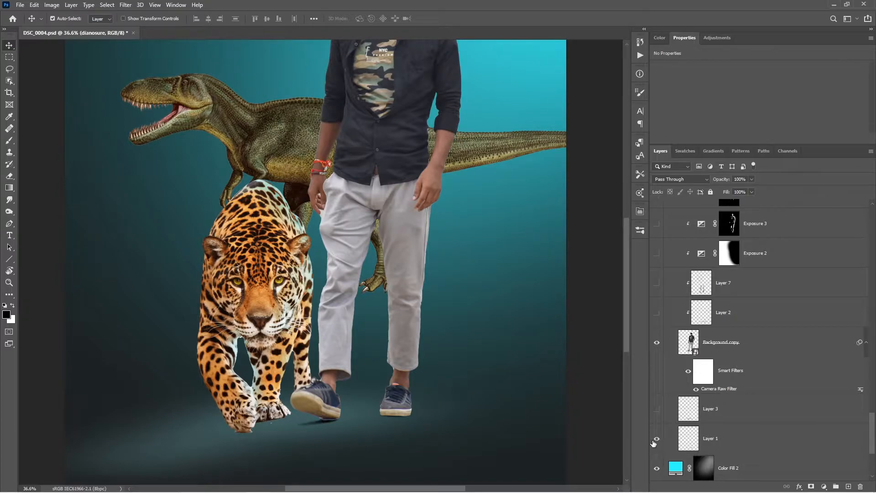
pyautogui.click(657, 412)
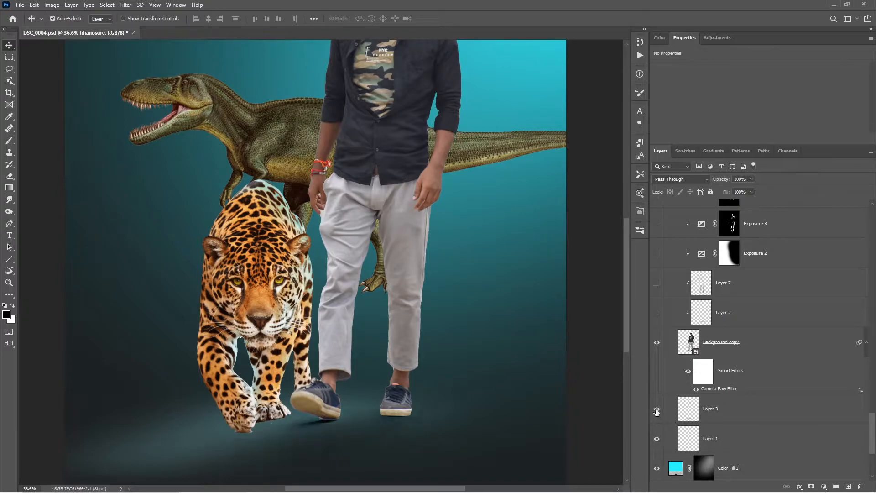
# - Show the clipped shading layers Layer 2 and Layer 7 above the man's Background copy layer
pyautogui.click(657, 314)
pyautogui.scroll(-2, 507, 331)
pyautogui.moveTo(470, 254); pyautogui.dragTo(463, 294)
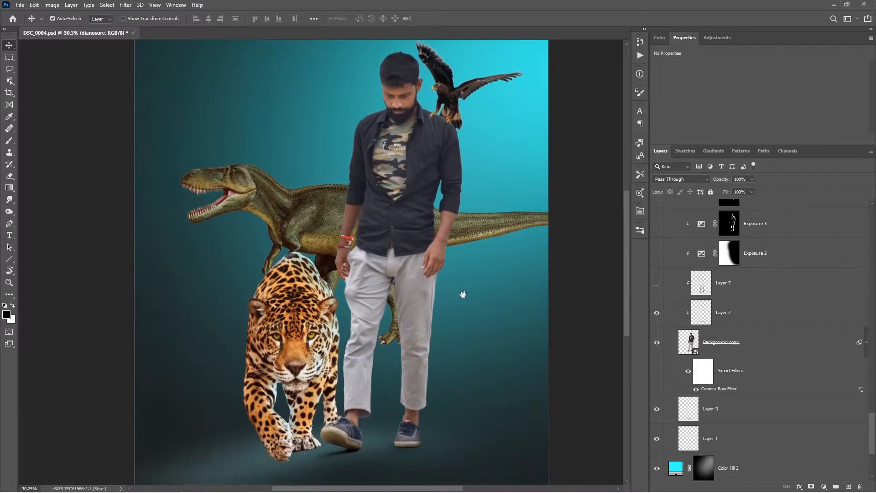
pyautogui.click(656, 284)
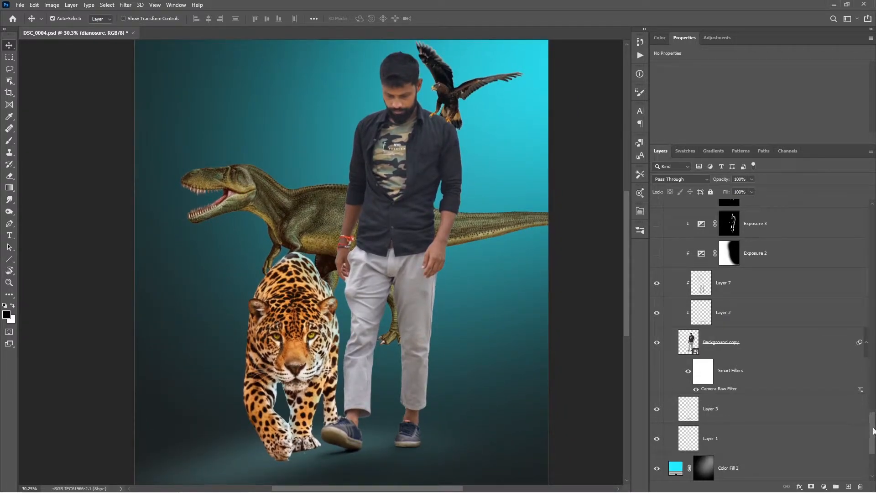
# - Show the Exposure 2 adjustment on the man and compare it with its mask disabled and re-enabled
pyautogui.moveTo(874, 432); pyautogui.dragTo(875, 411)
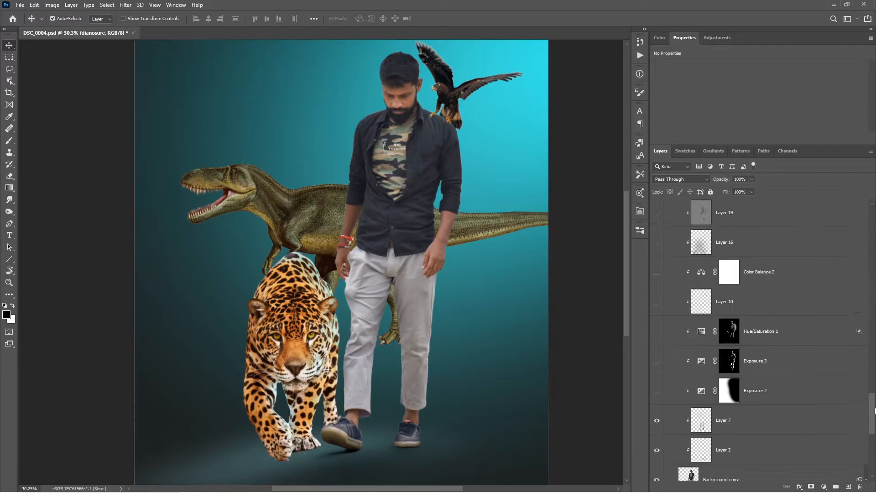
pyautogui.click(657, 391)
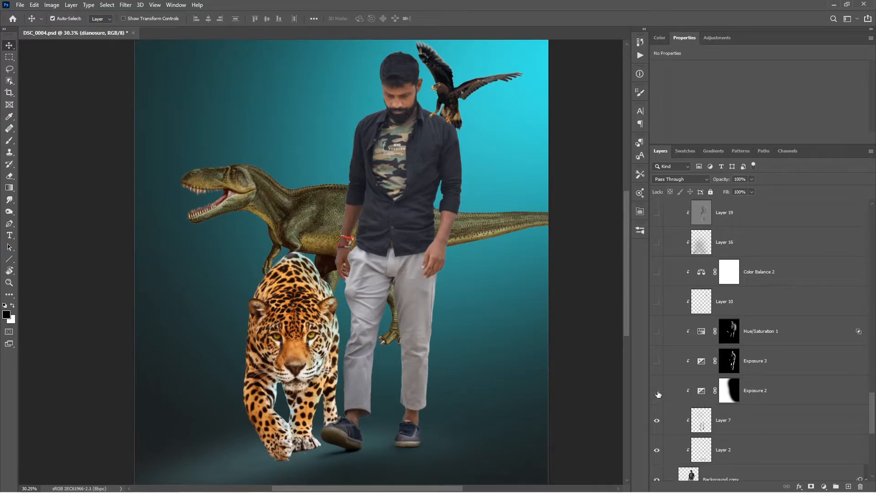
pyautogui.click(658, 392)
pyautogui.click(658, 392)
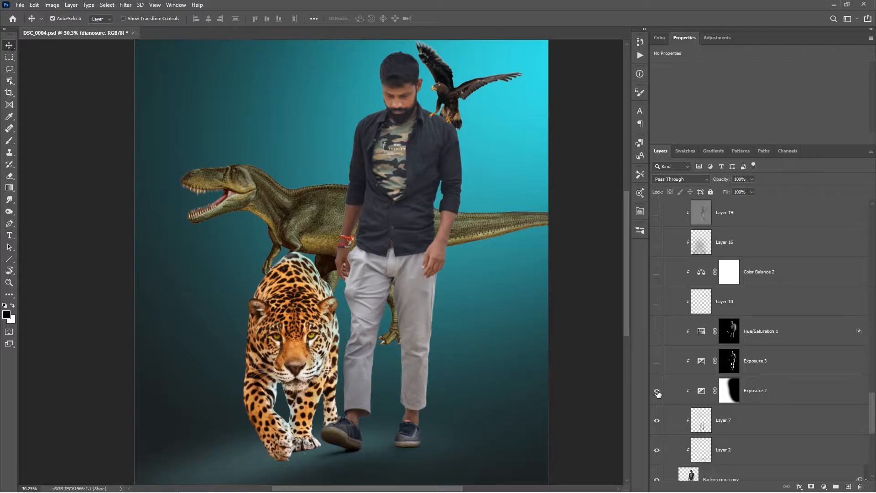
pyautogui.keyDown('shift'); pyautogui.click(730, 392); pyautogui.keyUp('shift')
pyautogui.keyDown('shift'); pyautogui.click(730, 393); pyautogui.keyUp('shift')
# - Show the Exposure 3 adjustment on the man and compare it with its mask disabled and re-enabled
pyautogui.click(657, 363)
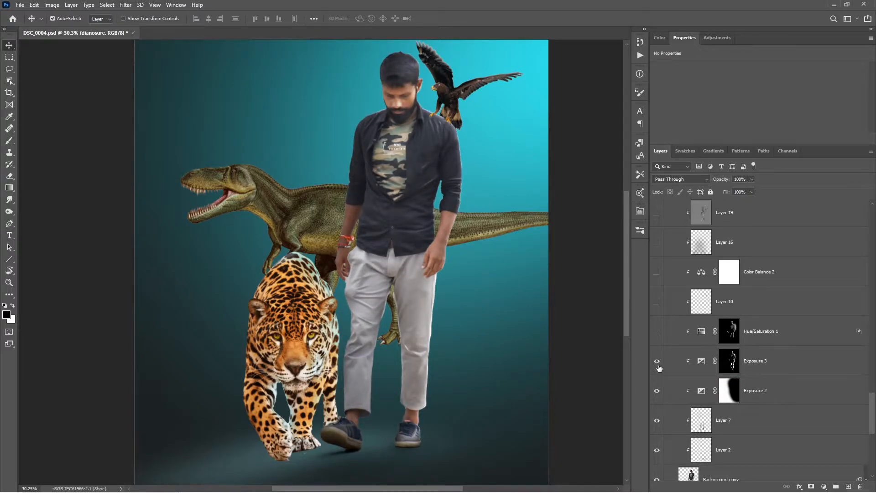
pyautogui.keyDown('shift'); pyautogui.click(730, 367); pyautogui.keyUp('shift')
pyautogui.keyDown('shift'); pyautogui.click(730, 368); pyautogui.keyUp('shift')
# - Show the Hue/Saturation 1 adjustment on the man and compare it with its mask disabled and re-enabled
pyautogui.click(657, 332)
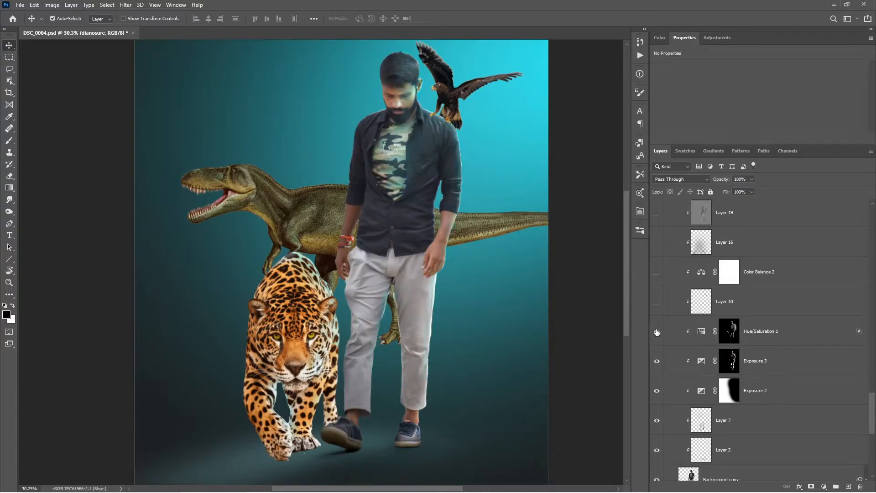
pyautogui.keyDown('shift'); pyautogui.click(729, 336); pyautogui.keyUp('shift')
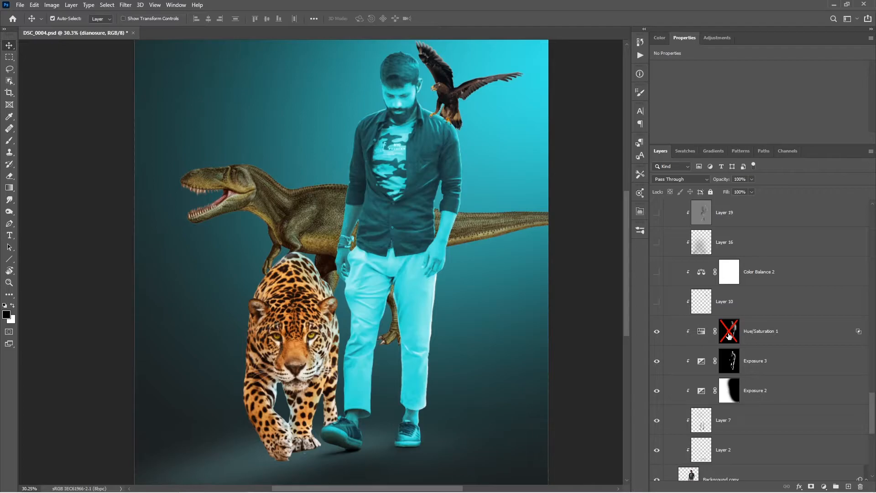
pyautogui.keyDown('shift'); pyautogui.click(729, 336); pyautogui.keyUp('shift')
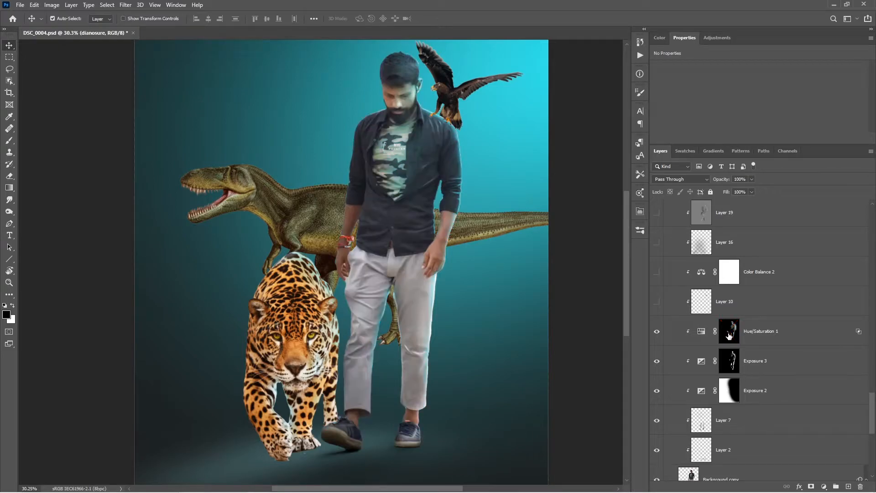
# - Show the man's remaining layers: Layer 10, Color Balance 2, Layer 16, Layer 19, Layer 12 and Color Fill 4
pyautogui.click(657, 302)
pyautogui.scroll(3, 872, 403)
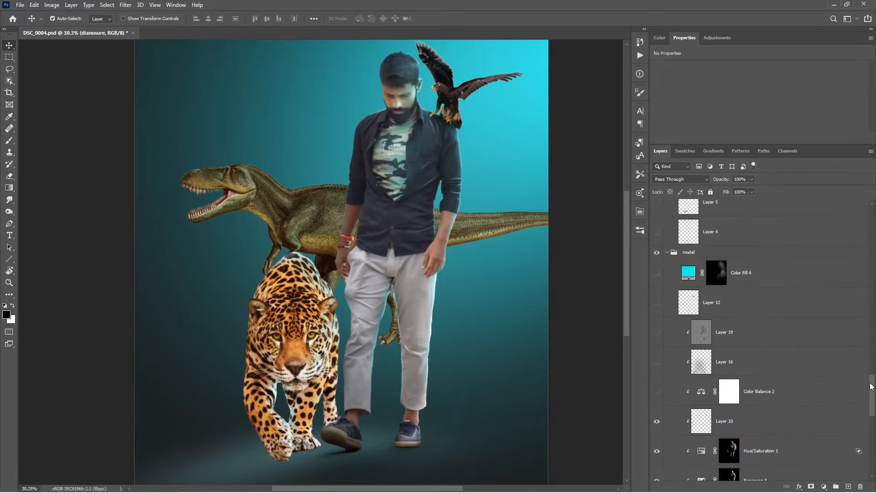
pyautogui.click(658, 362)
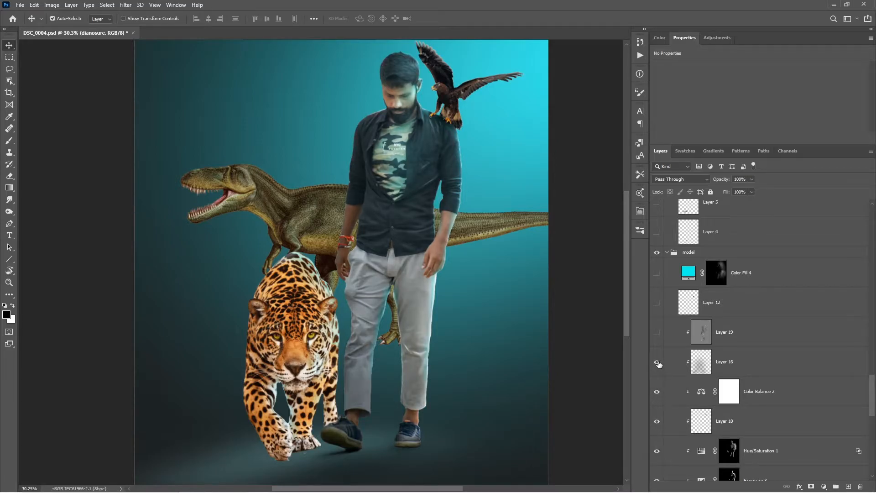
pyautogui.click(657, 333)
pyautogui.click(656, 304)
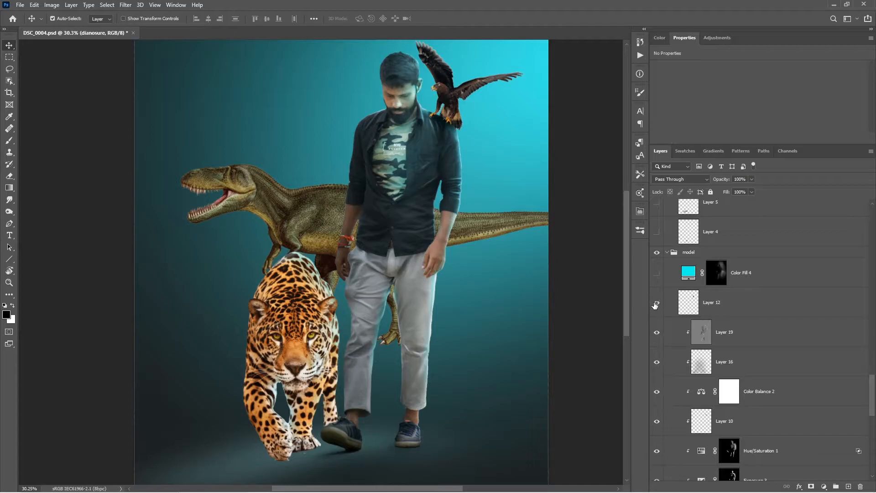
pyautogui.click(657, 275)
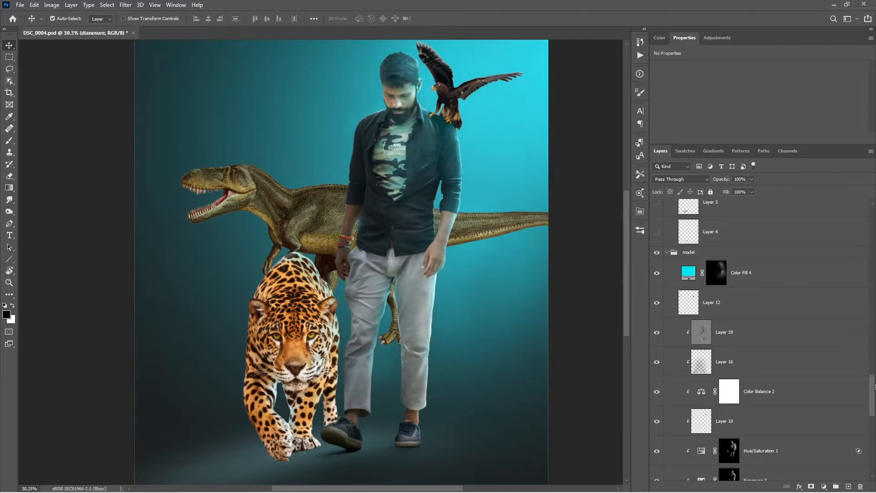
# - Show the jaguar's shadow layers Layer 4 and Layer 5, plus its Exposure 1 adjustment
pyautogui.scroll(5, 875, 385)
pyautogui.click(657, 381)
pyautogui.moveTo(374, 370); pyautogui.dragTo(382, 359)
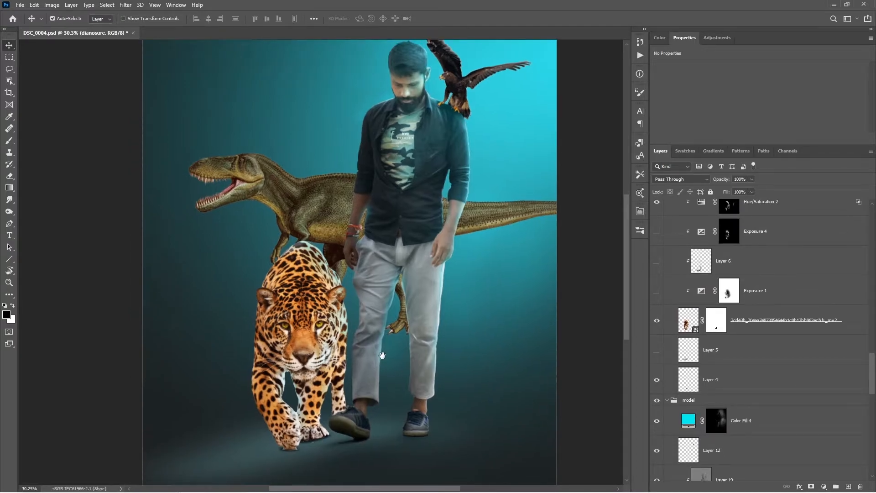
pyautogui.click(657, 350)
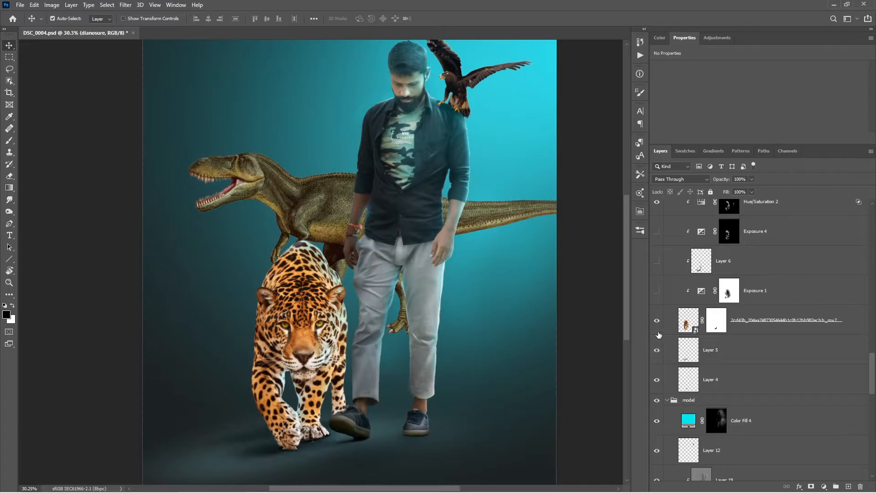
pyautogui.click(657, 292)
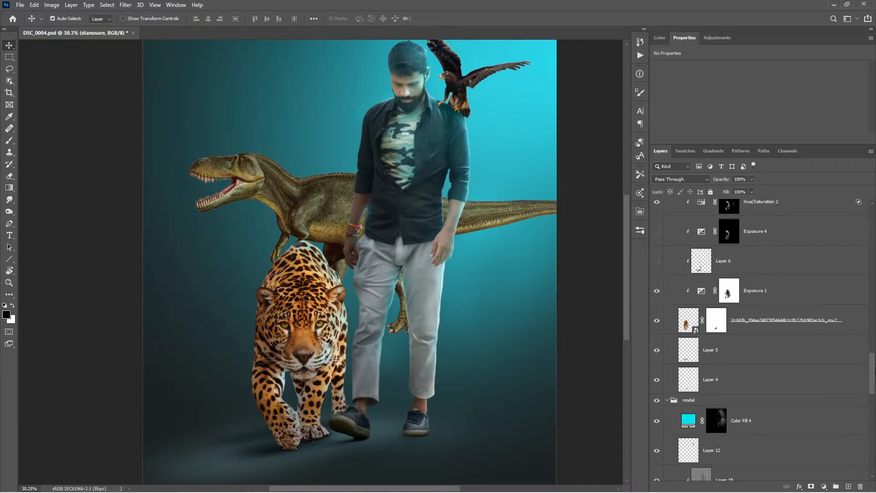
# - Show the jaguar's Layer 6, Exposure 4 and Color Fill 5, checking Exposure 4 with its mask disabled and re-enabled
pyautogui.scroll(3, 872, 371)
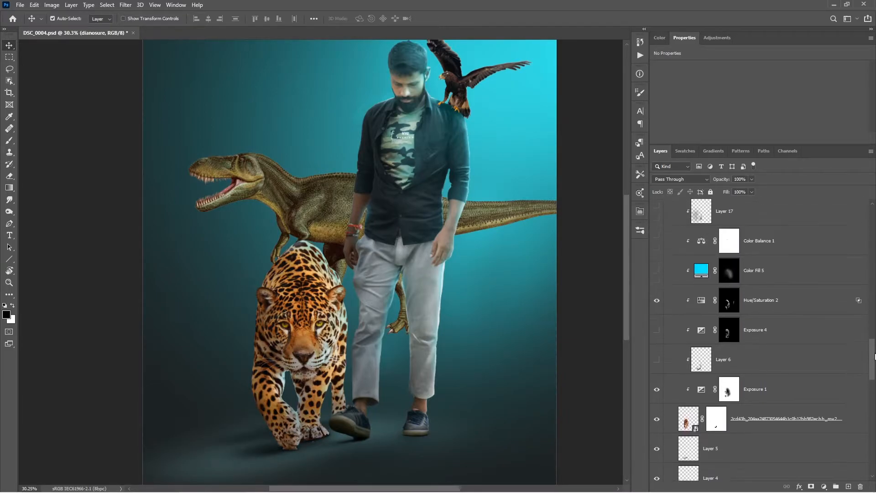
pyautogui.click(657, 366)
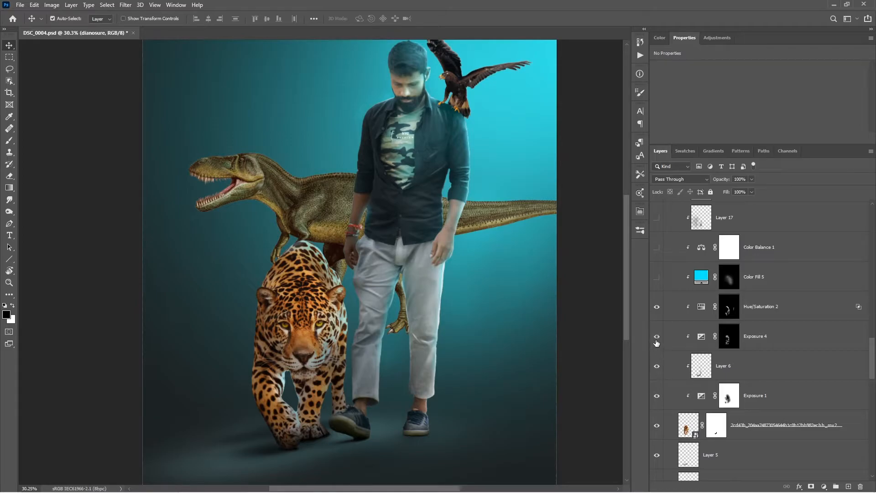
pyautogui.keyDown('shift'); pyautogui.click(729, 340); pyautogui.keyUp('shift')
pyautogui.keyDown('shift'); pyautogui.click(732, 338); pyautogui.keyUp('shift')
pyautogui.click(658, 277)
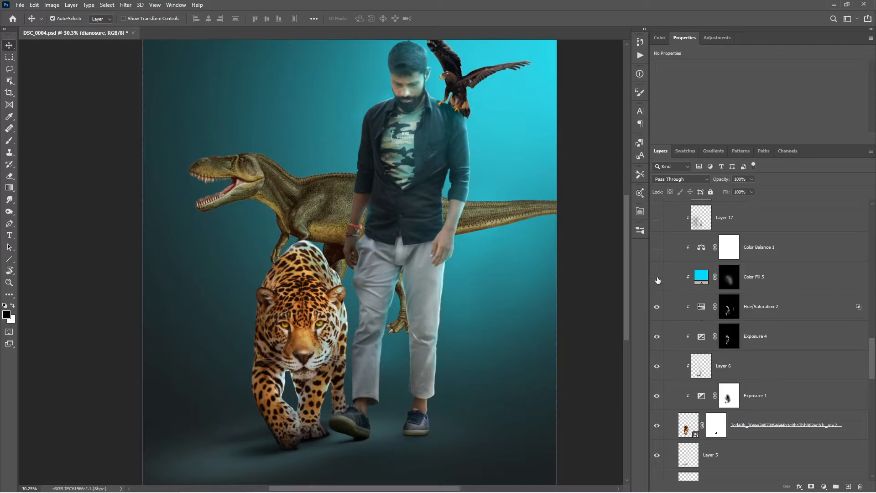
# - Show the jaguar's remaining clipped layers: Color Balance 1, Layer 17 and Layer 20
pyautogui.click(658, 249)
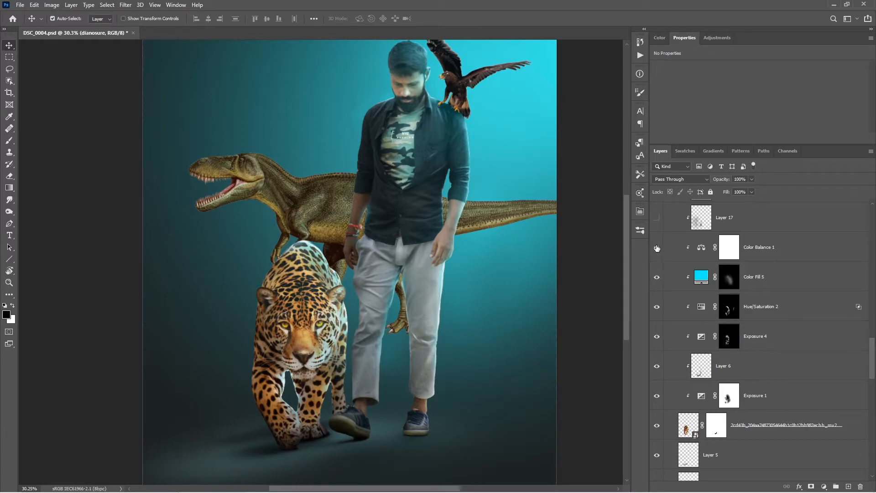
pyautogui.click(657, 219)
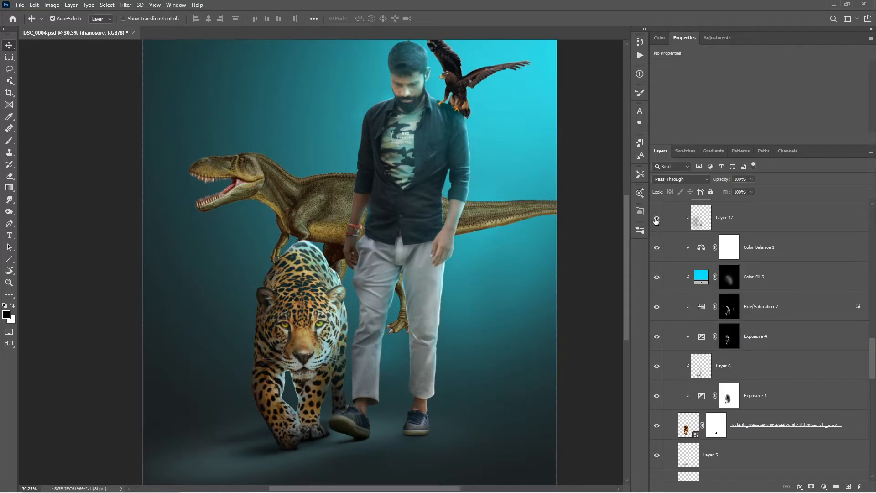
pyautogui.scroll(5, 875, 350)
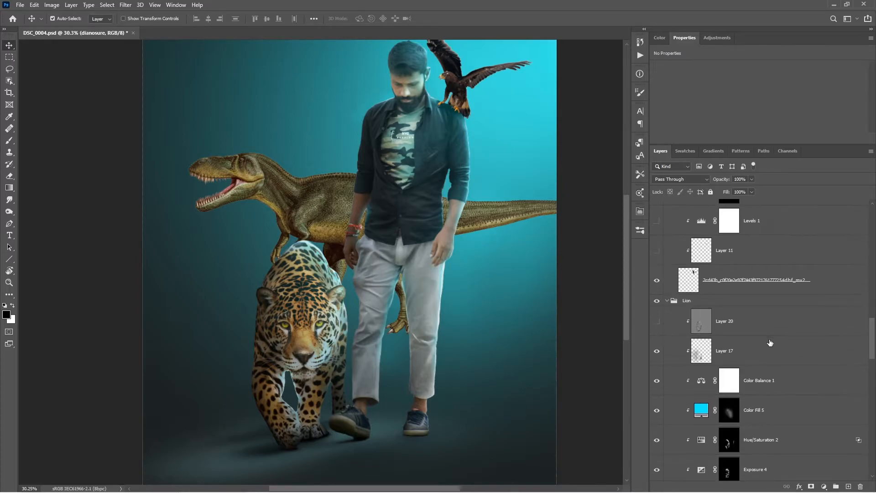
pyautogui.click(656, 321)
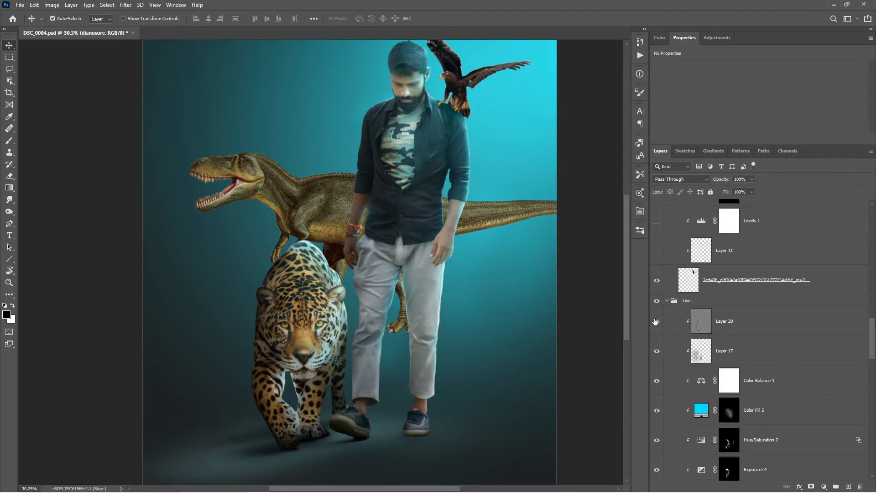
# - Show the eagle's Layer 11, Levels 1 and Exposure 5 above its cutout
pyautogui.scroll(3, 874, 342)
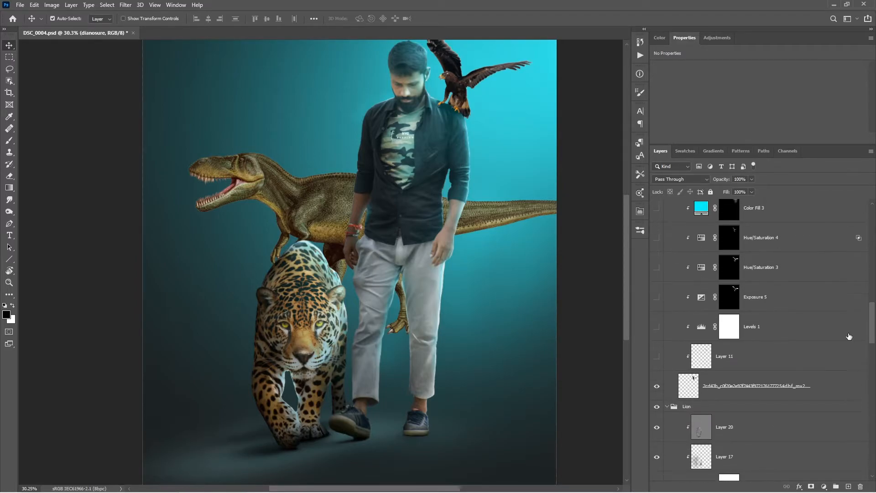
pyautogui.click(656, 357)
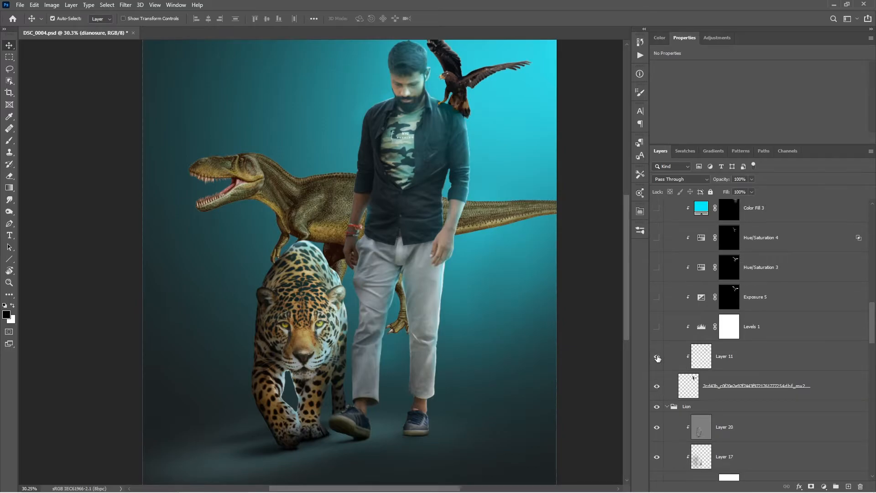
pyautogui.click(658, 326)
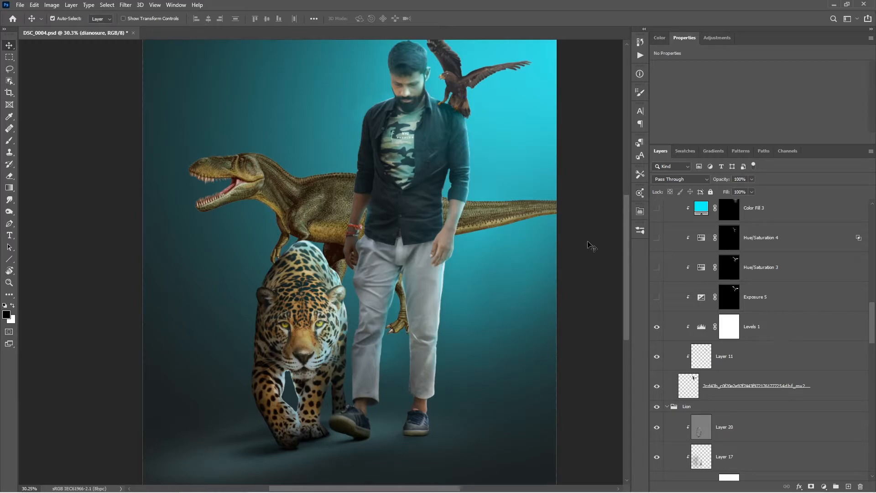
pyautogui.scroll(1, 528, 203)
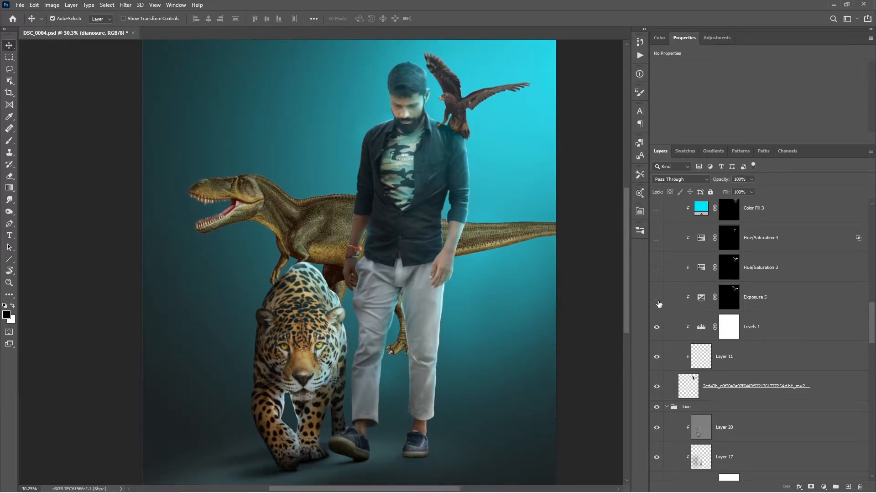
pyautogui.click(658, 298)
# - Show the eagle's Hue/Saturation 3, Hue/Saturation 4, Color Fill 3 and Layer 21, viewing the bird up close
pyautogui.scroll(2, 509, 121)
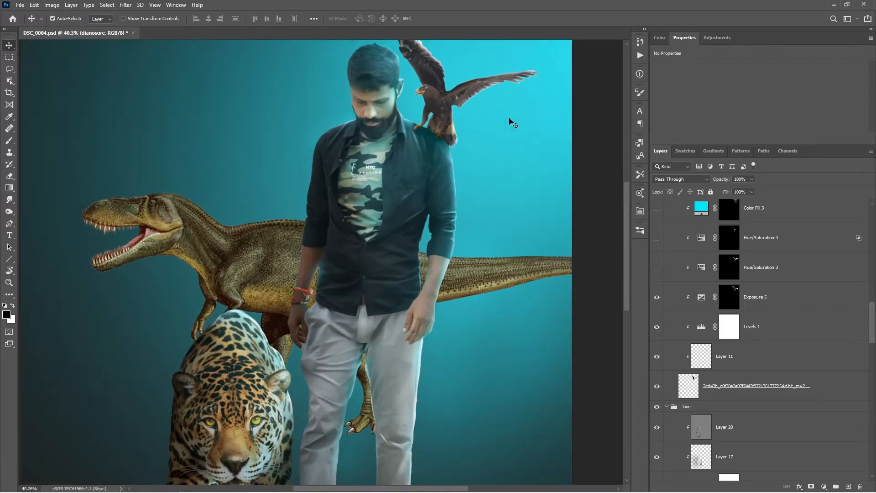
pyautogui.scroll(3, 455, 182)
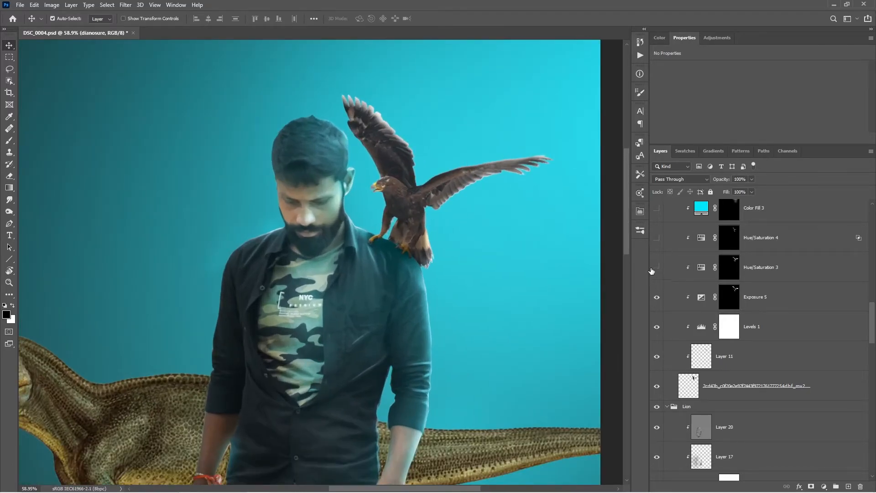
pyautogui.click(658, 268)
pyautogui.click(658, 238)
pyautogui.scroll(3, 873, 319)
pyautogui.click(657, 315)
pyautogui.click(658, 285)
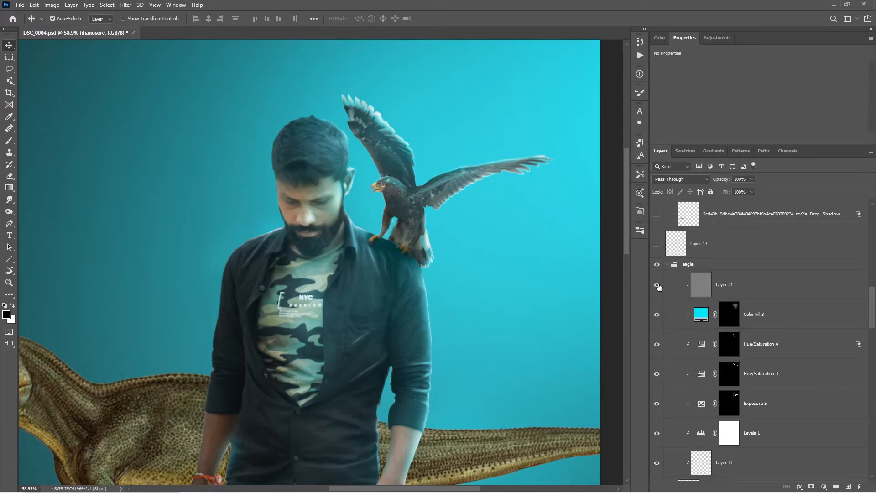
# - Show the dinosaur's shadow layers, Layer 13 and Drop Shadow, and compare them with the dinosaur cutout hidden and shown again
pyautogui.scroll(-6, 429, 297)
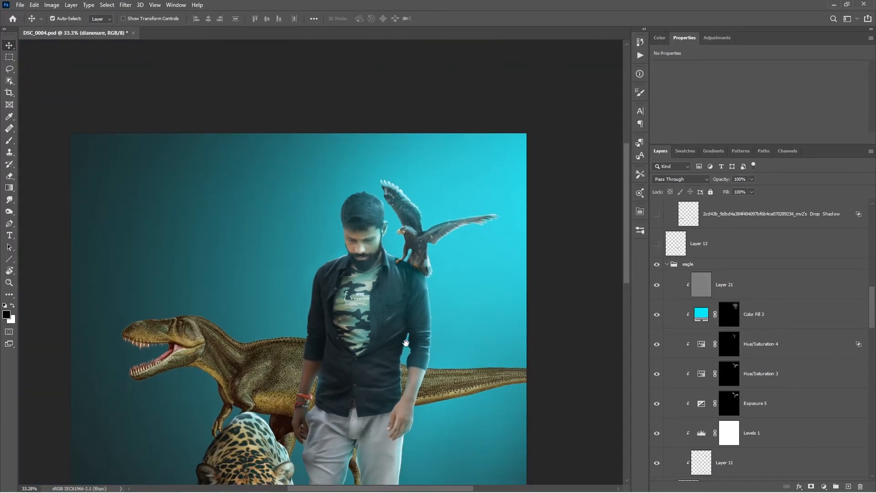
pyautogui.moveTo(402, 354); pyautogui.dragTo(423, 253)
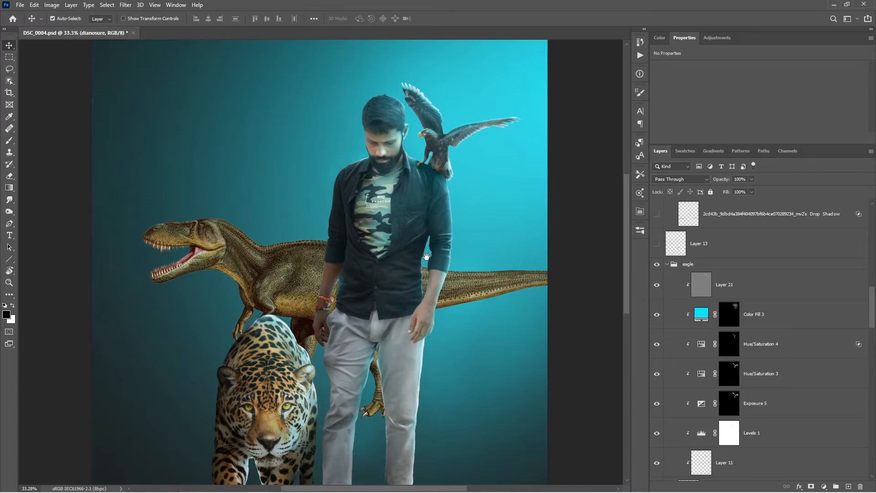
pyautogui.click(657, 244)
pyautogui.scroll(5, 660, 382)
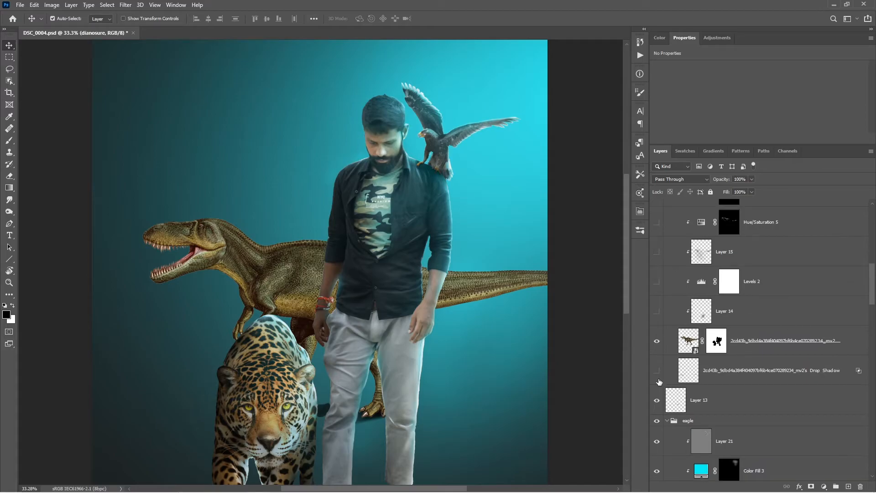
pyautogui.click(657, 372)
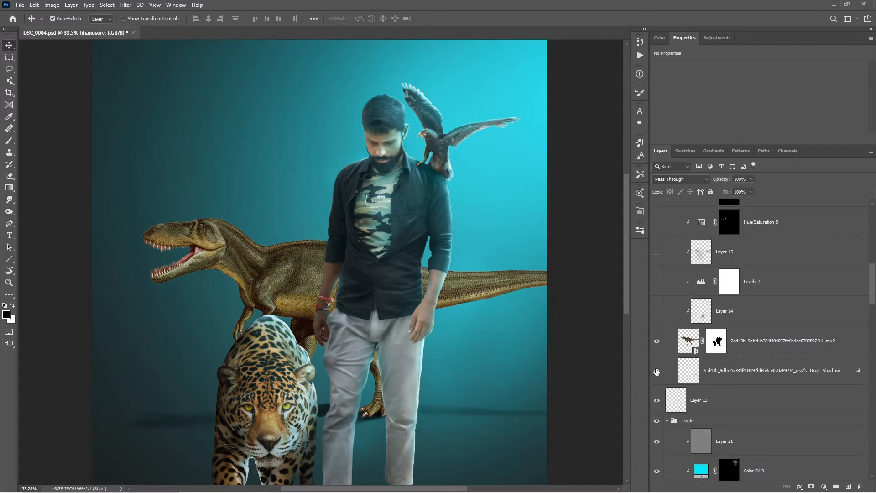
pyautogui.click(657, 342)
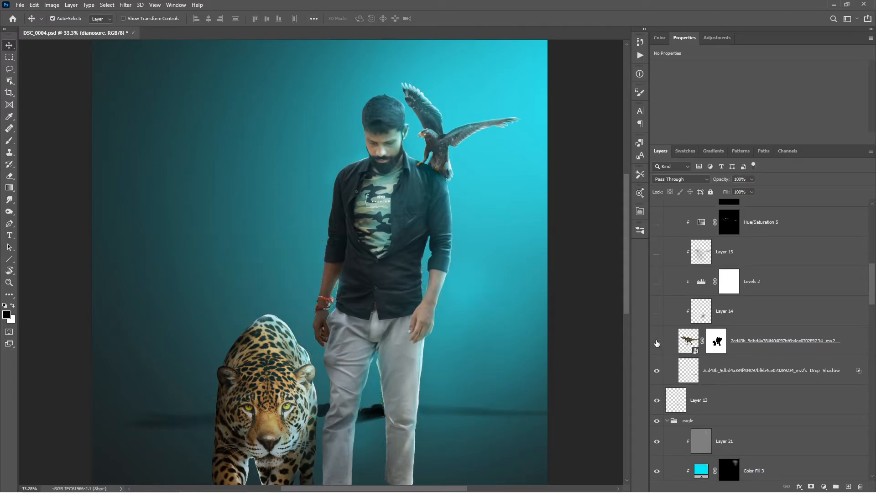
pyautogui.click(657, 343)
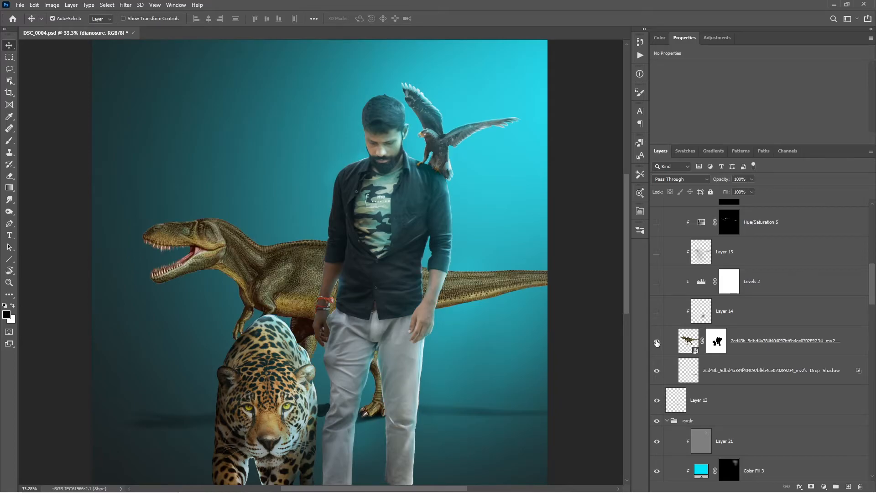
# - Show the dinosaur's Layer 14, Levels 2, Layer 15, Hue/Saturation 5 and Hue/Saturation 6
pyautogui.click(657, 310)
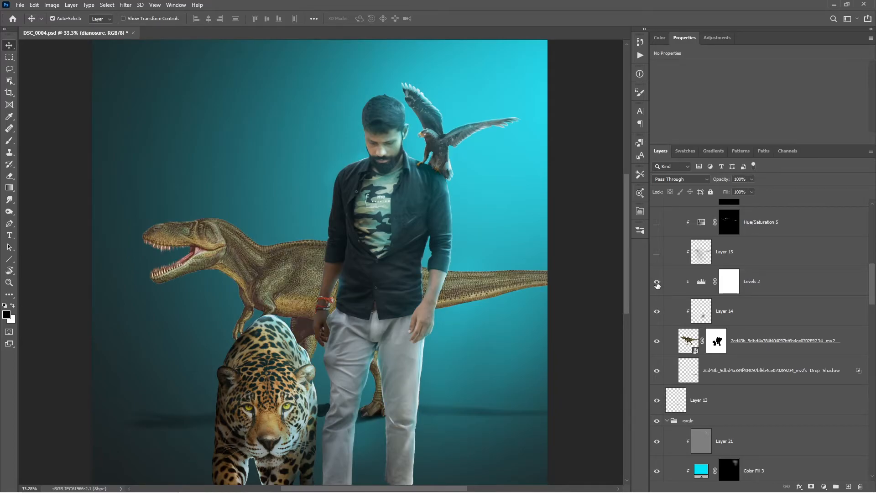
pyautogui.click(657, 251)
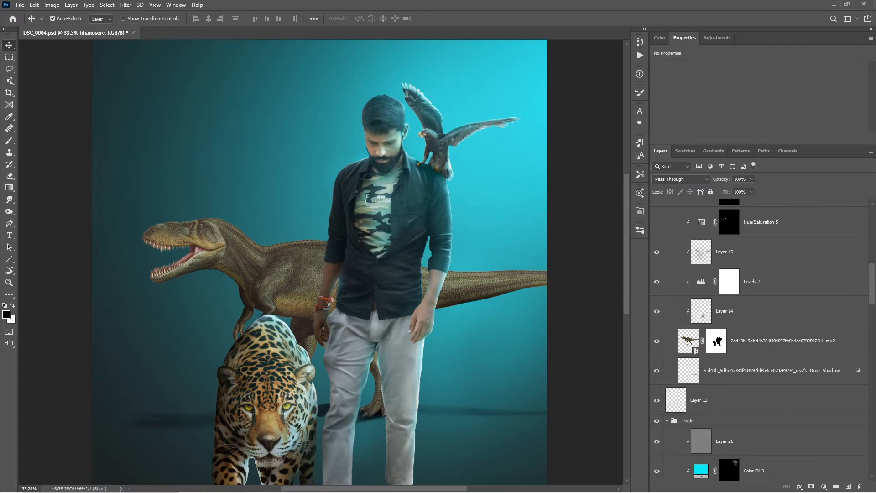
pyautogui.scroll(5, 661, 357)
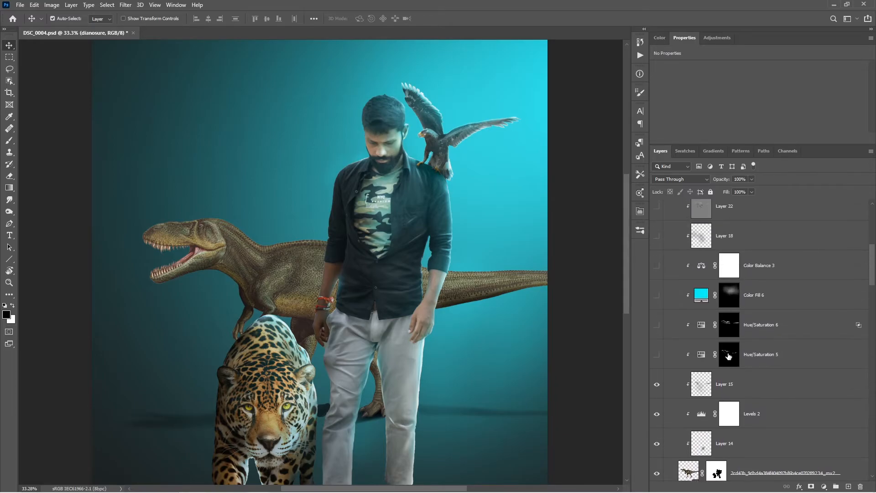
pyautogui.click(658, 355)
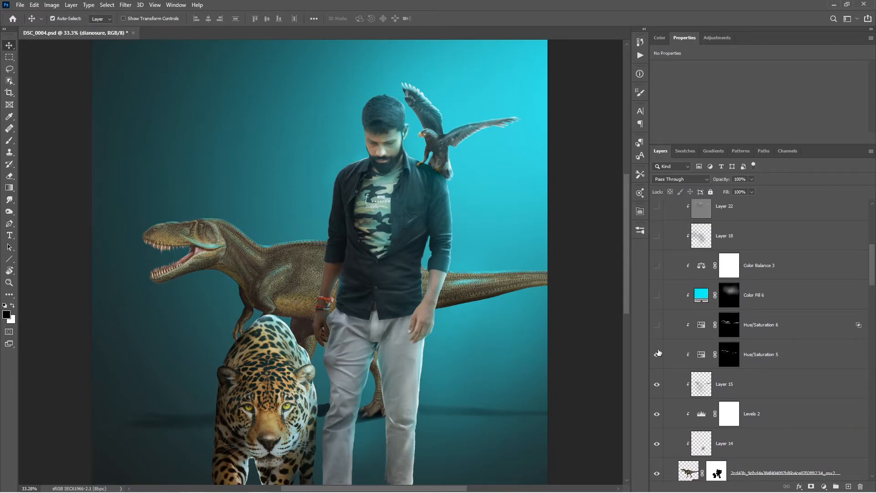
pyautogui.click(656, 326)
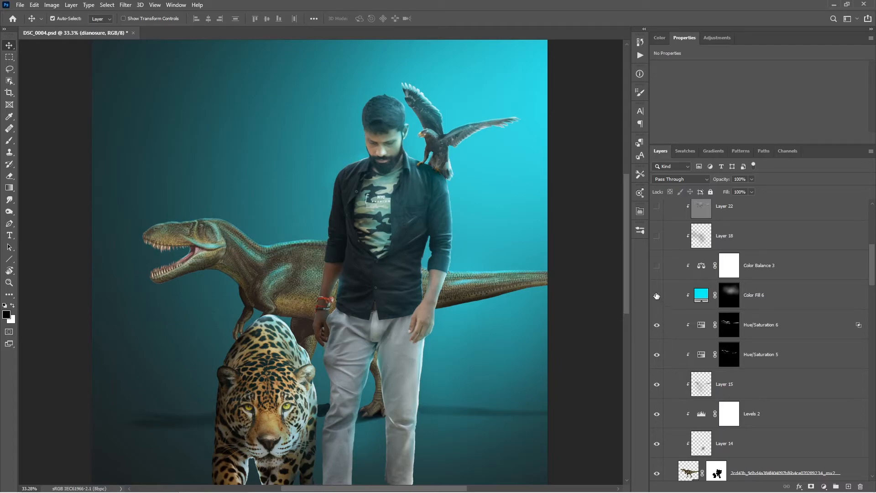
# - Compare the dinosaur with Color Fill 6 off and on, and show its Color Balance 3, Layer 18 and Layer 22
pyautogui.click(657, 296)
pyautogui.click(657, 296)
pyautogui.click(657, 296)
pyautogui.click(657, 266)
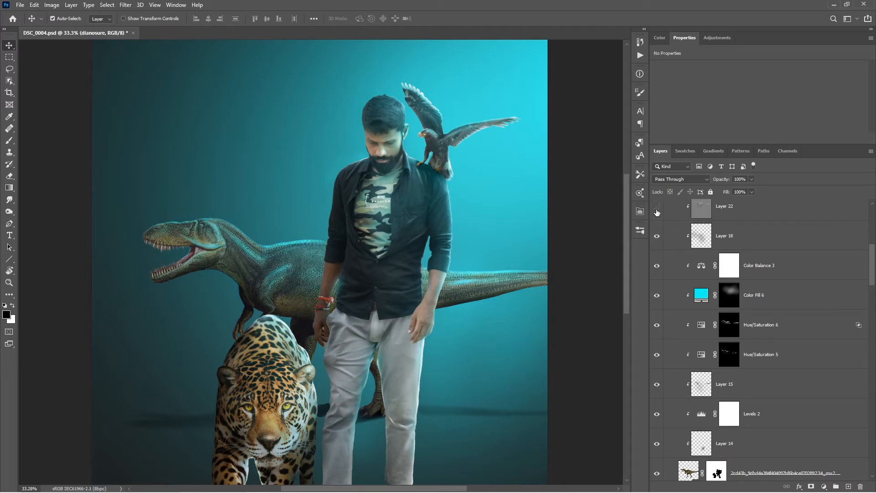
pyautogui.scroll(3, 853, 277)
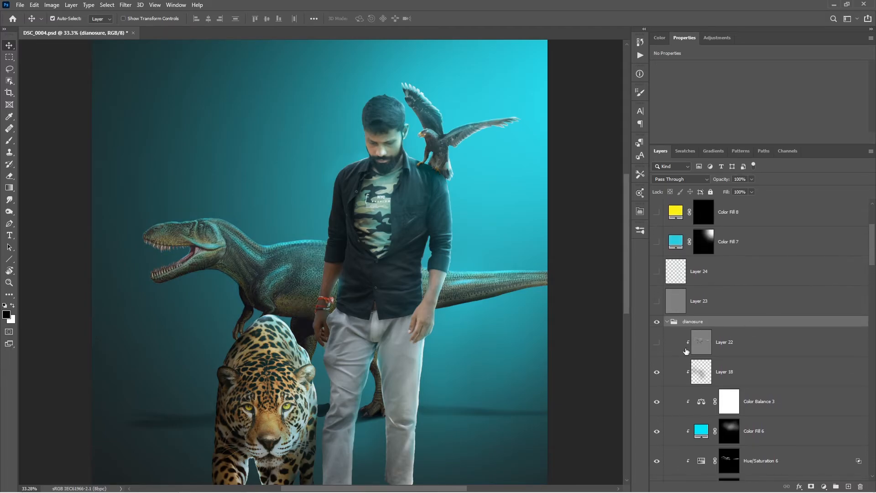
pyautogui.click(658, 343)
# - Show Layer 23, Layer 24, Color Fill 7 and Color Fill 8 above the dinosaur group
pyautogui.click(657, 302)
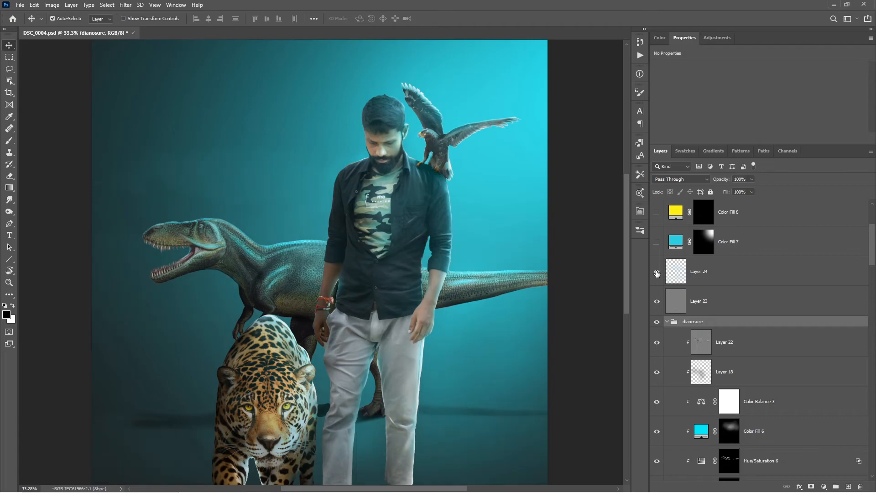
pyautogui.click(657, 273)
pyautogui.scroll(3, 872, 252)
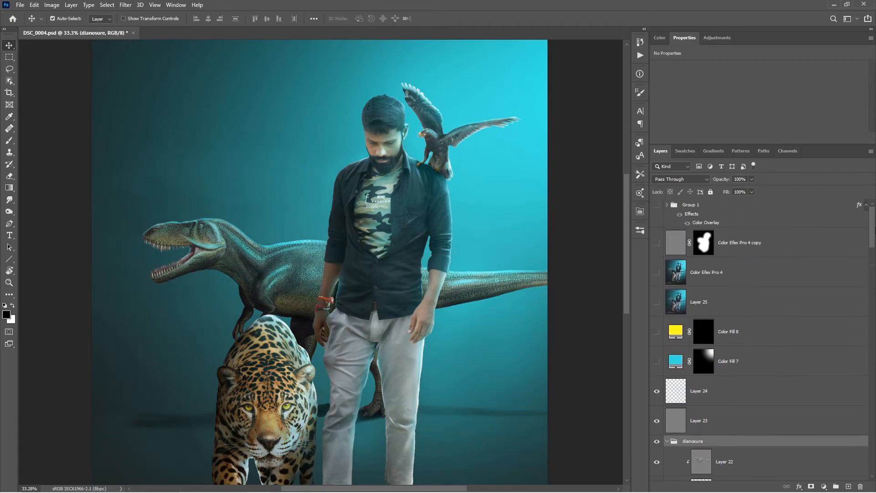
pyautogui.click(657, 361)
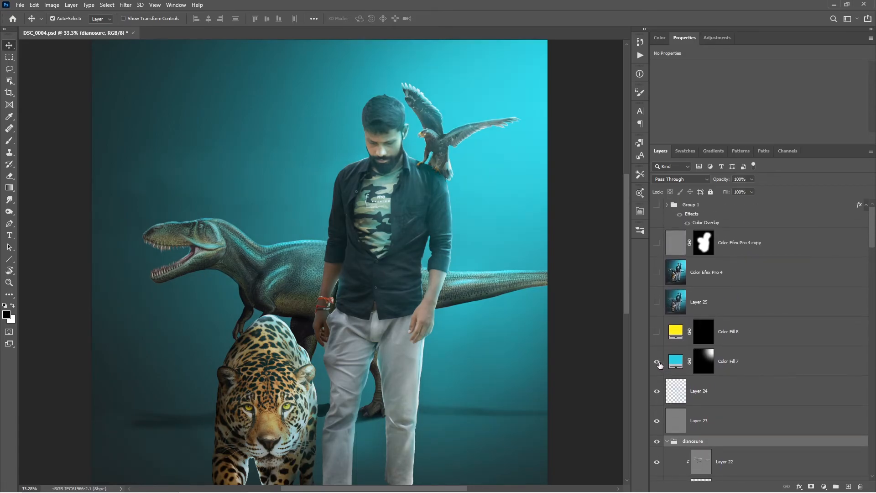
pyautogui.click(657, 327)
# - Show Layer 25 and Color Efex Pro 4, and compare the whole image with Color Efex Pro 4 hidden and shown
pyautogui.click(657, 273)
pyautogui.hotkey('ctrl', '-')
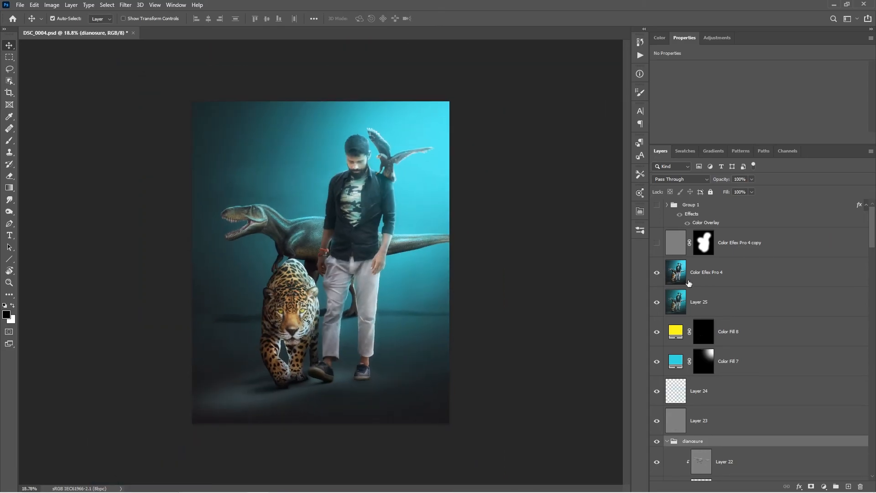
pyautogui.click(658, 273)
pyautogui.click(657, 273)
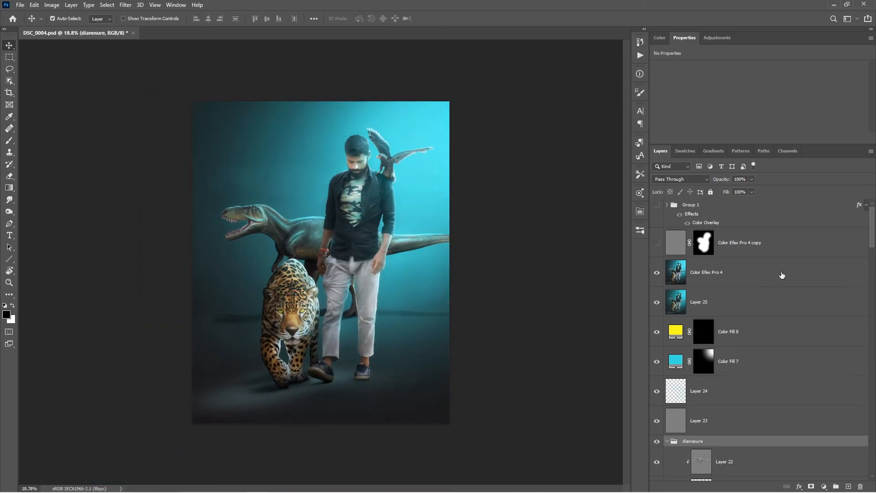